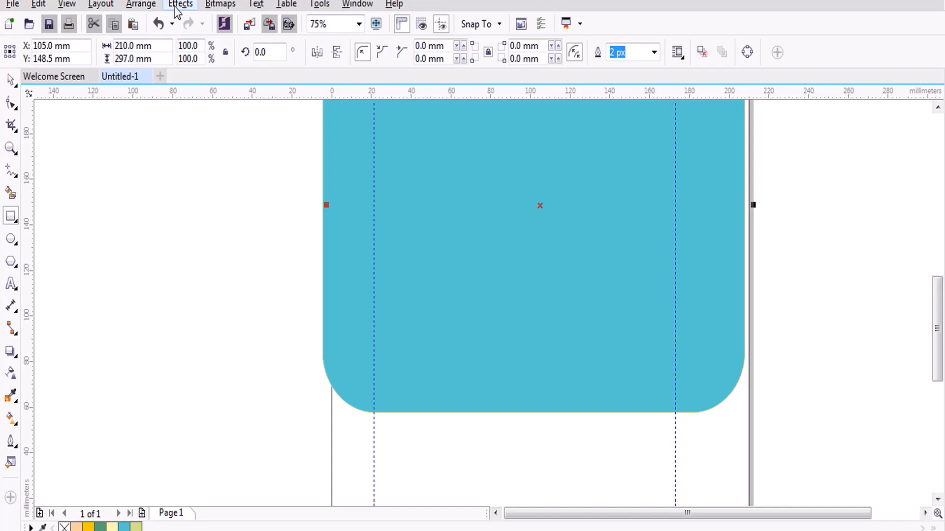
Browse the Arrange, View and Help menus of the menu bar.
click(139, 6)
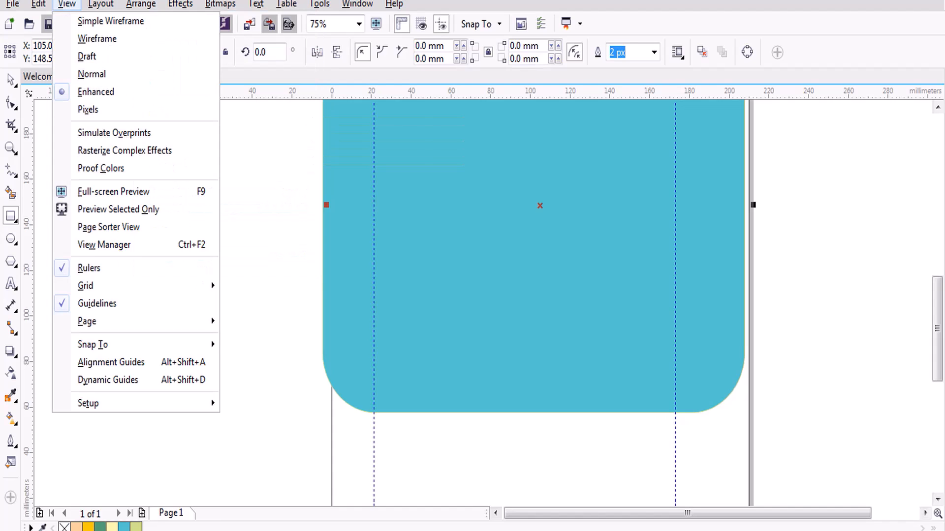
click(67, 4)
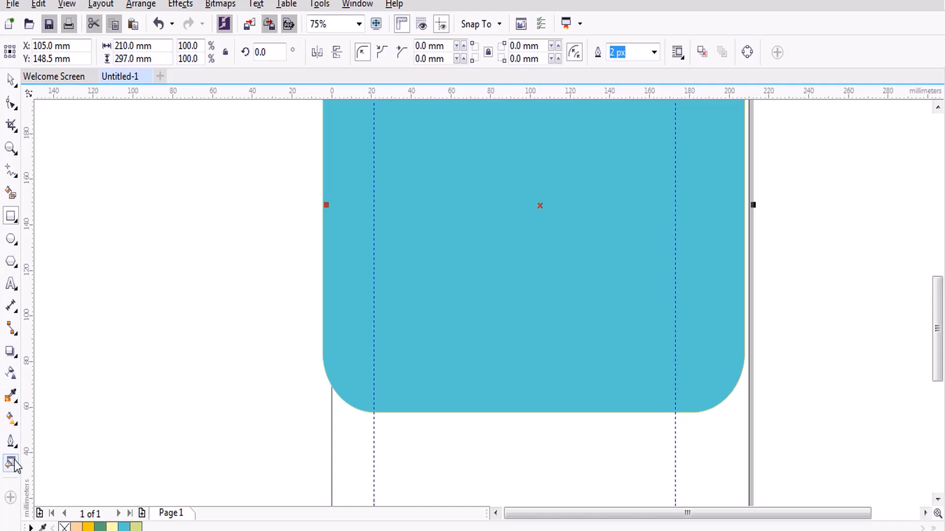
click(394, 3)
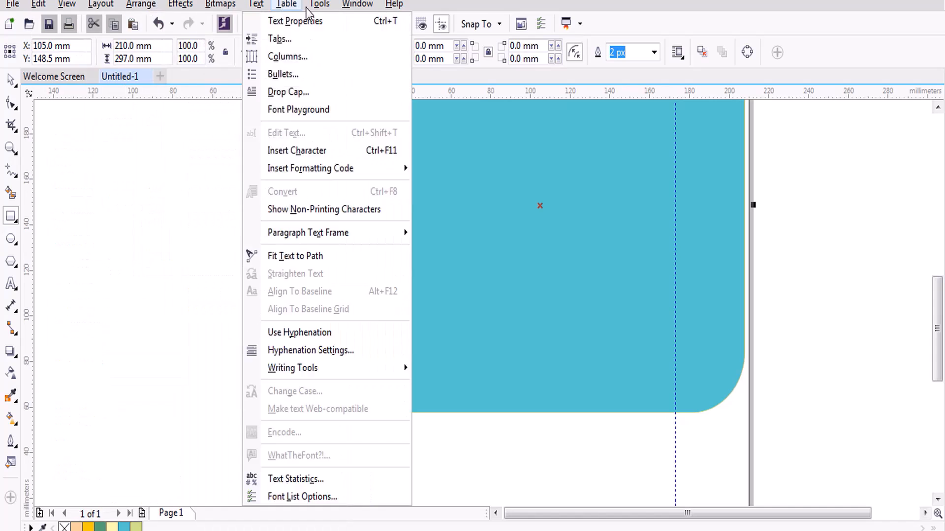
Browse the Edit, Effects, Text, Arrange and Bitmaps menus, ending on the View menu.
mouse_move(354, 4)
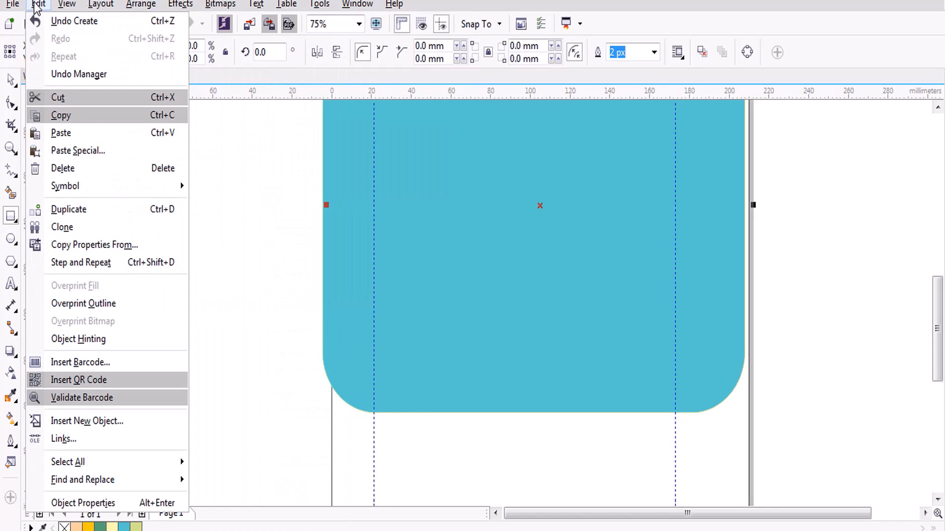
mouse_move(172, 4)
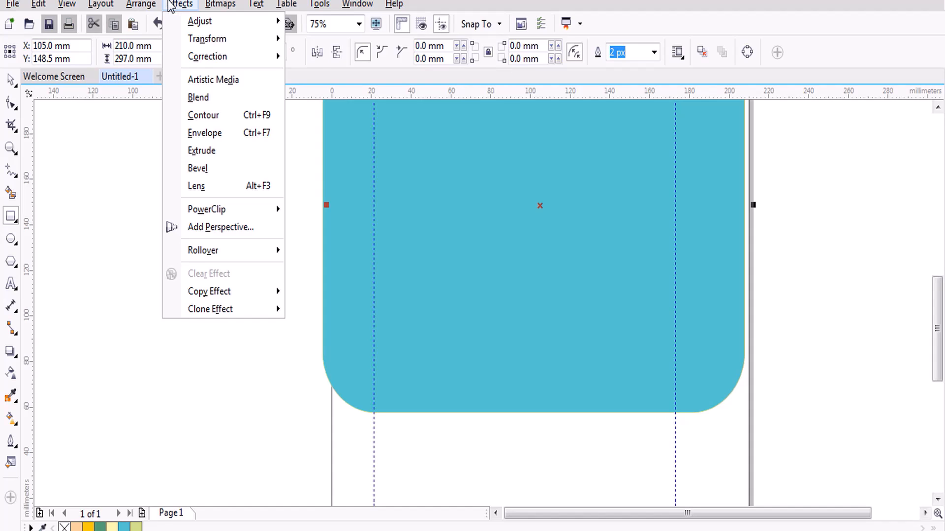
mouse_move(256, 6)
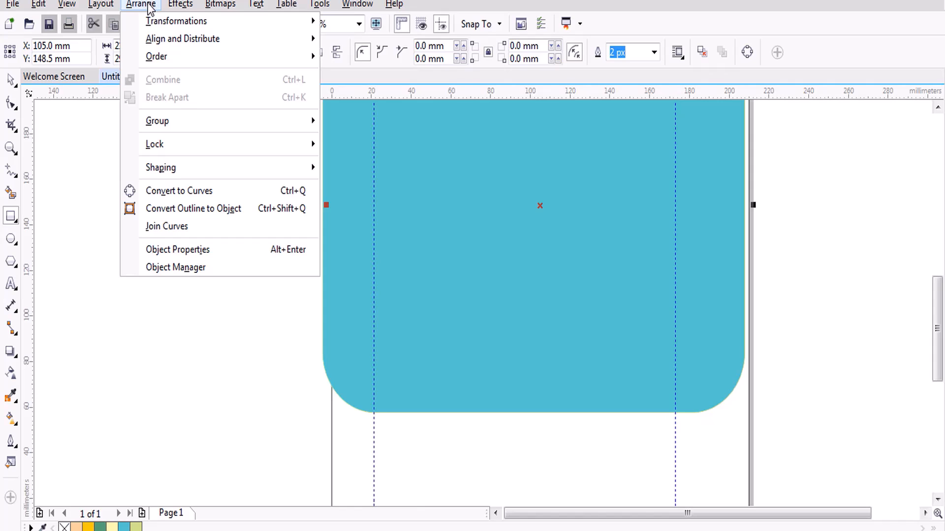
mouse_move(202, 8)
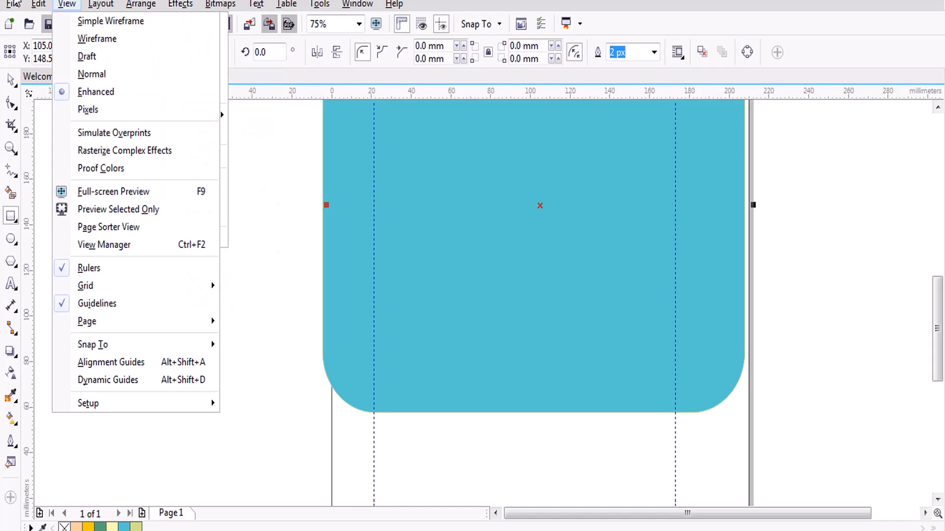
Look over the File menu items such as Import, then dismiss it without choosing anything.
mouse_move(15, 9)
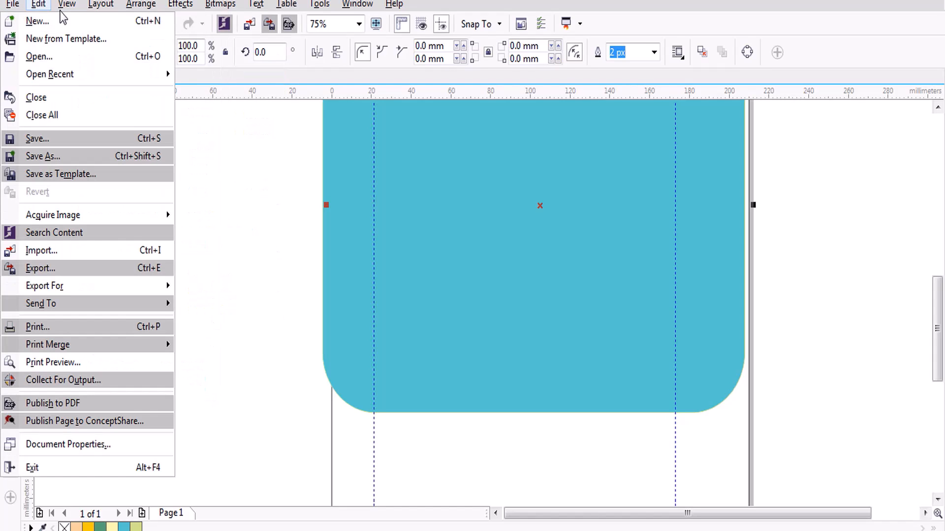
mouse_move(100, 9)
mouse_move(66, 7)
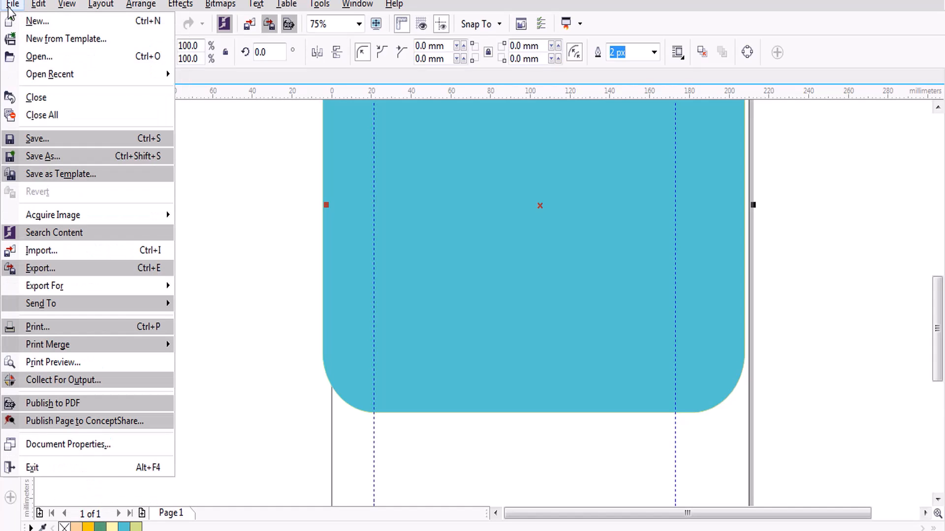
click(56, 254)
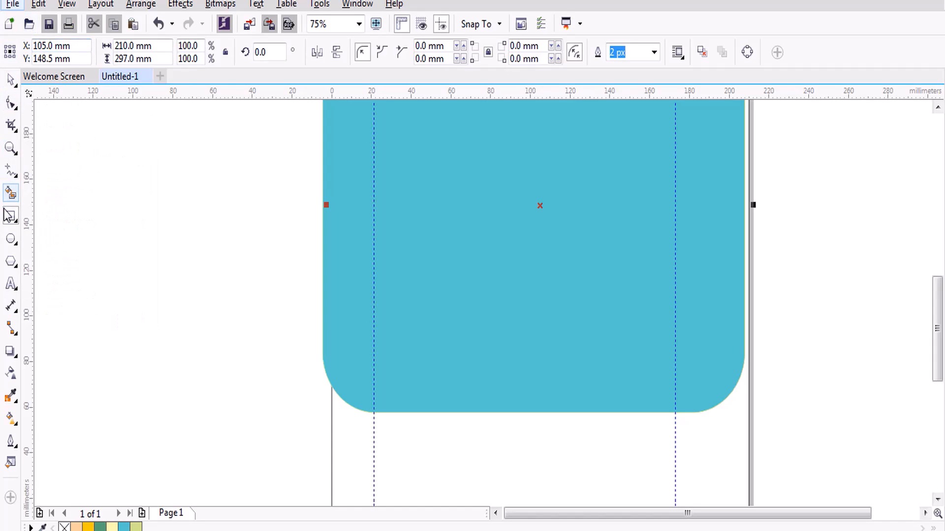
mouse_move(8, 87)
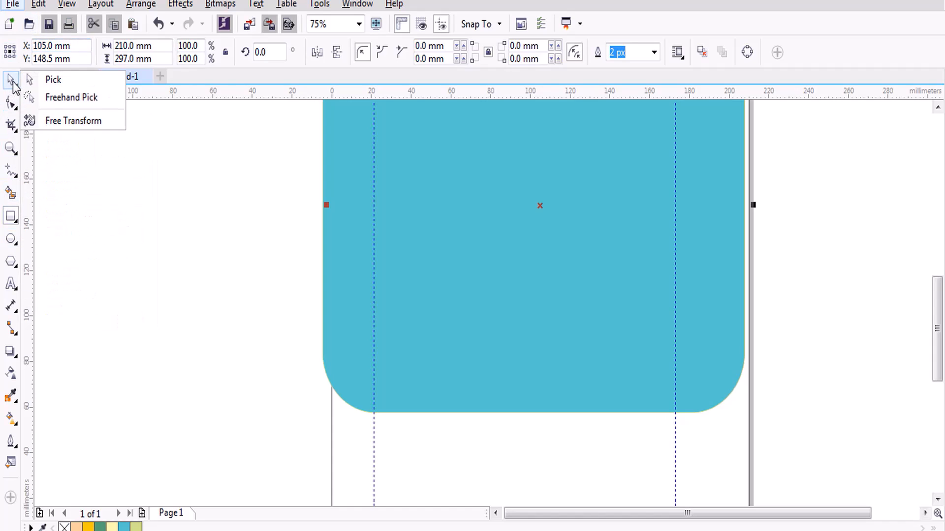
click(15, 85)
click(15, 85)
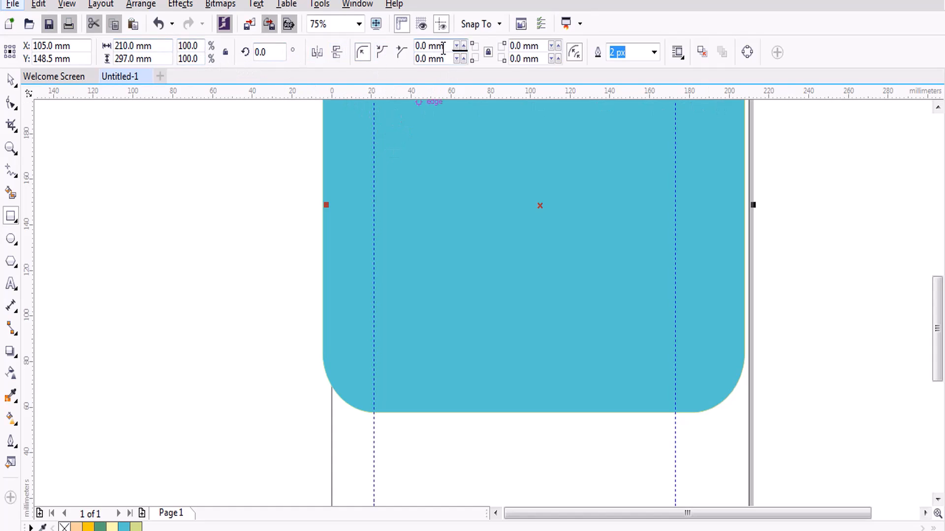
click(382, 55)
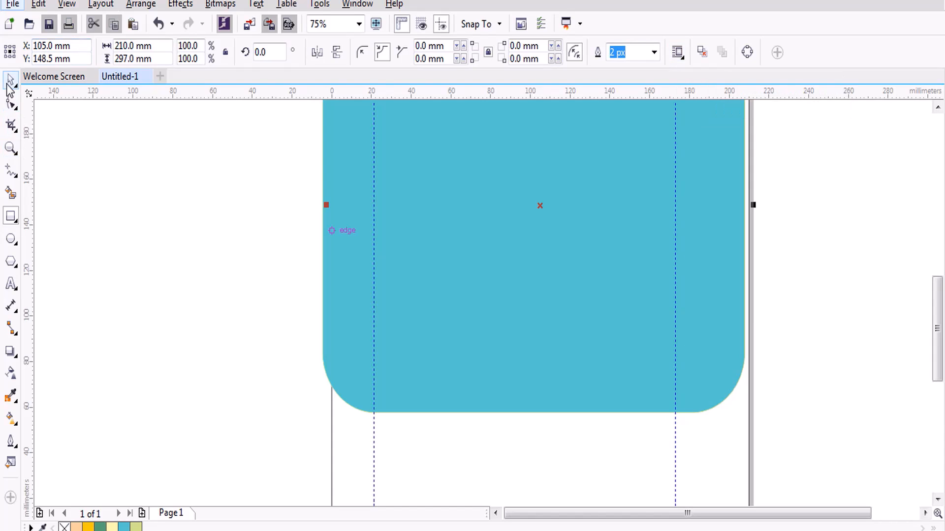
click(10, 85)
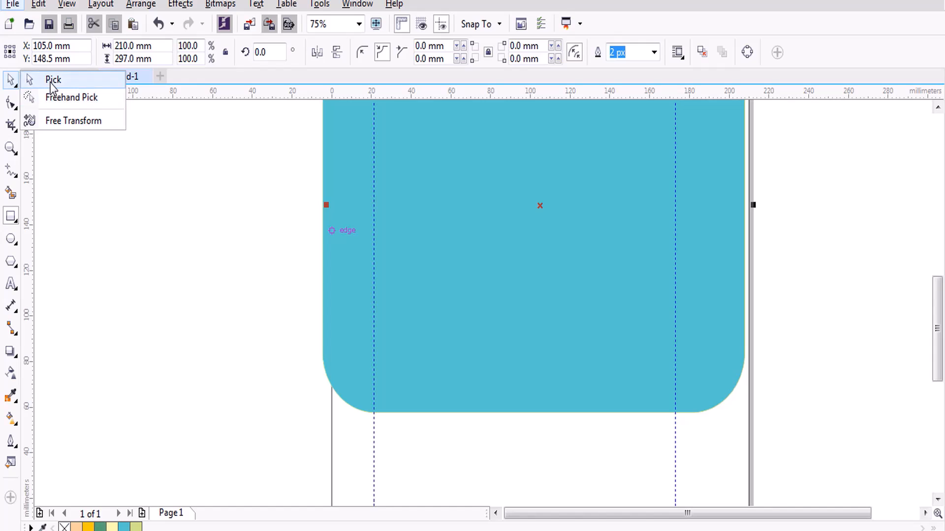
click(52, 82)
double_click(9, 86)
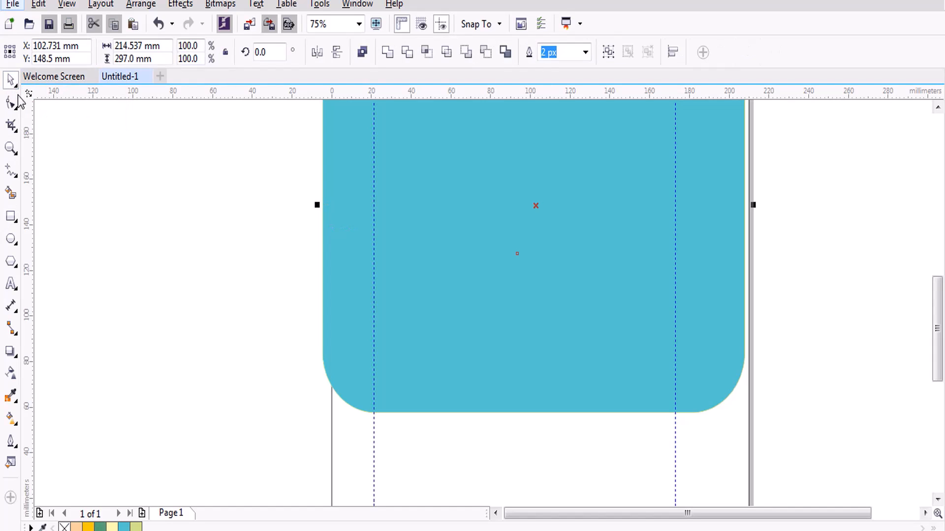
click(14, 105)
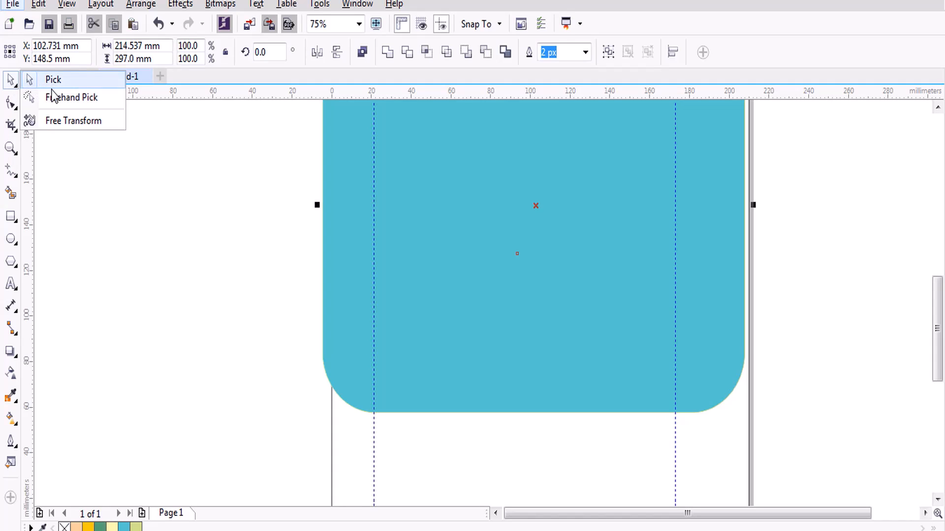
click(201, 226)
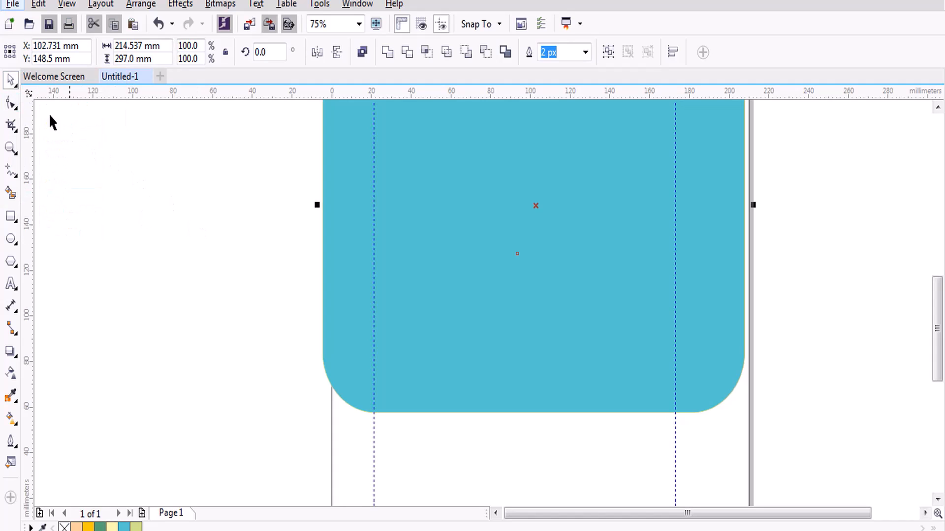
click(153, 185)
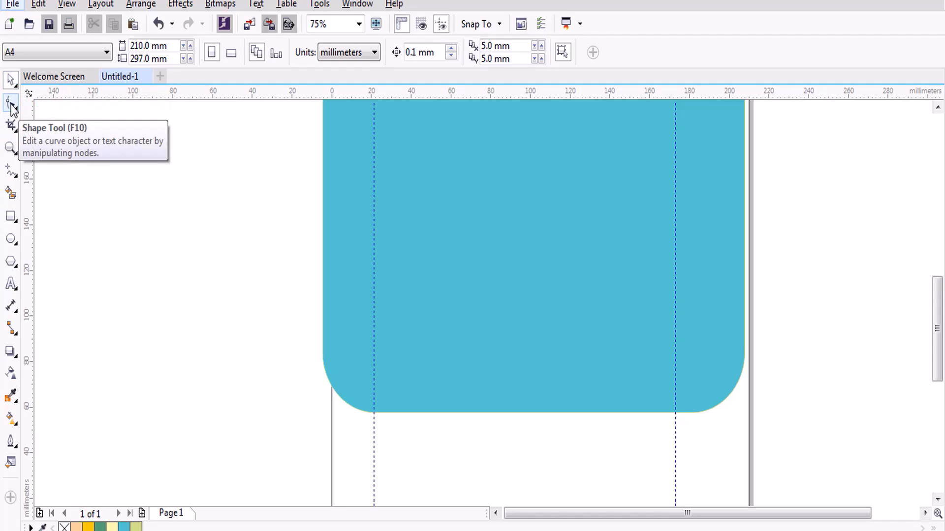
click(12, 106)
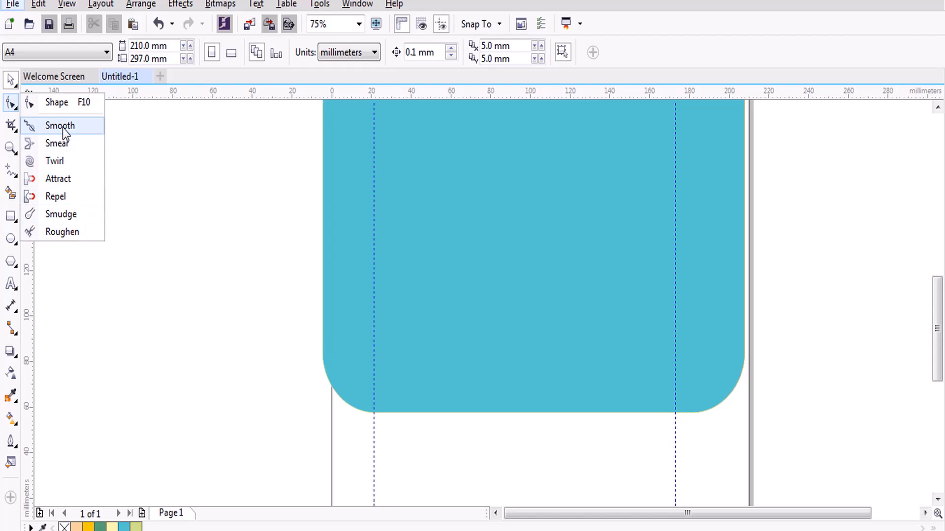
mouse_move(9, 122)
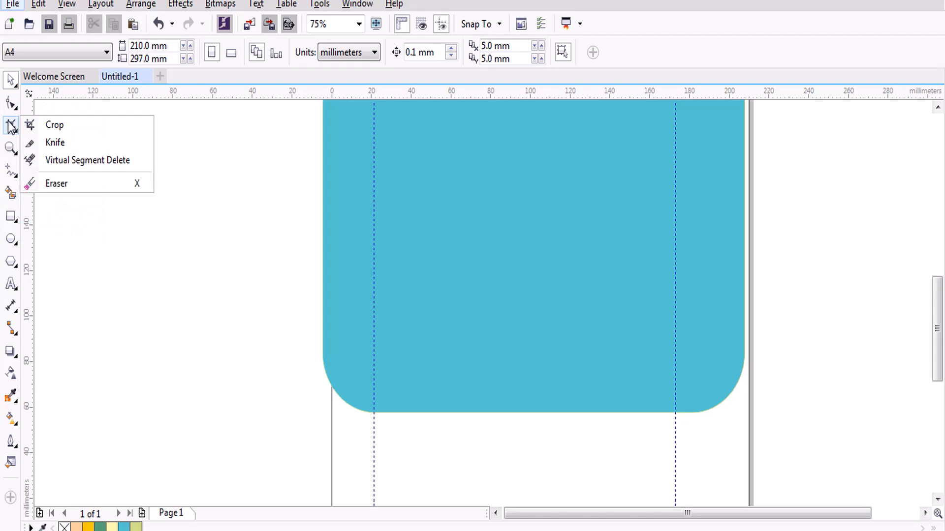
mouse_move(10, 176)
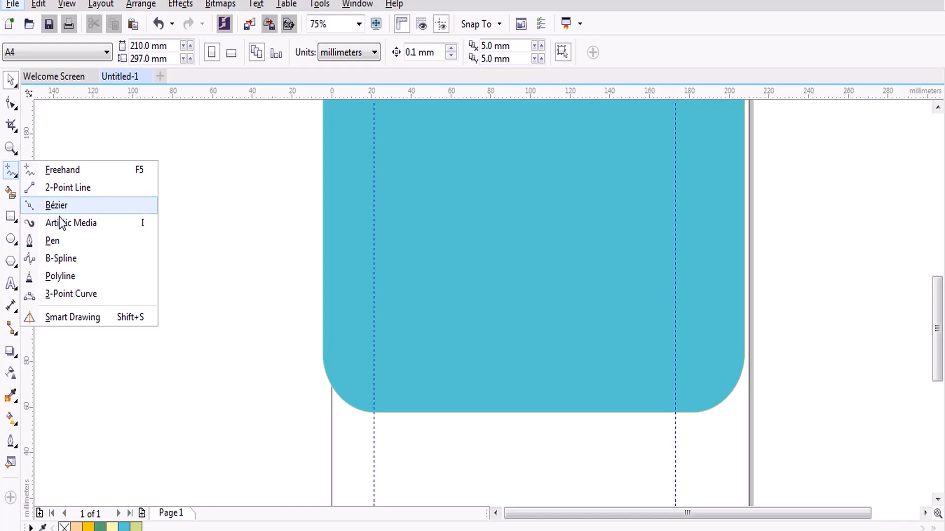
Browse the Fill, Rectangle, Ellipse, Polygon, Text, Dimension and Connector tool flyouts.
click(11, 193)
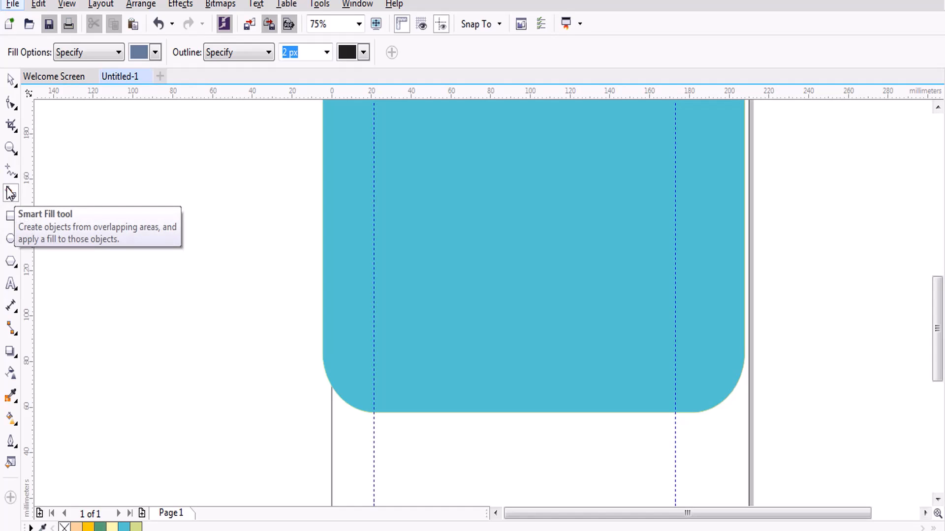
click(11, 219)
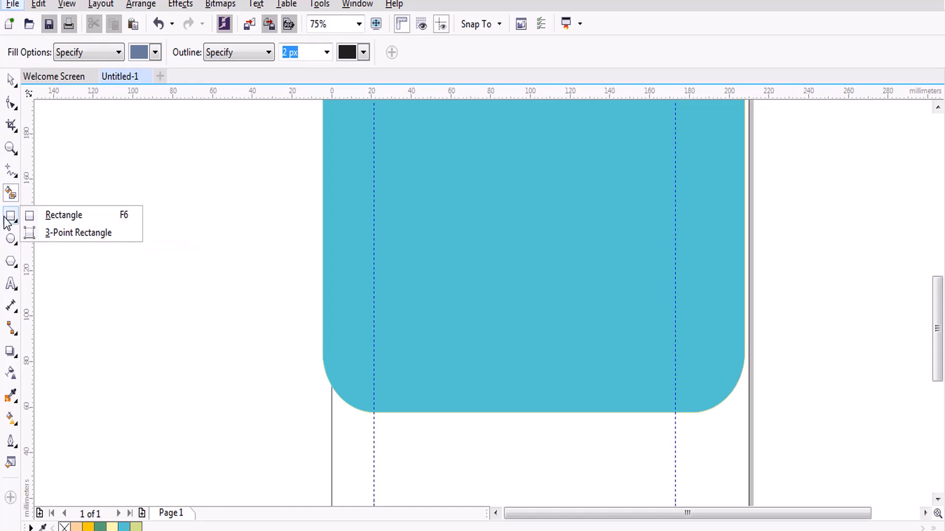
click(12, 241)
click(11, 263)
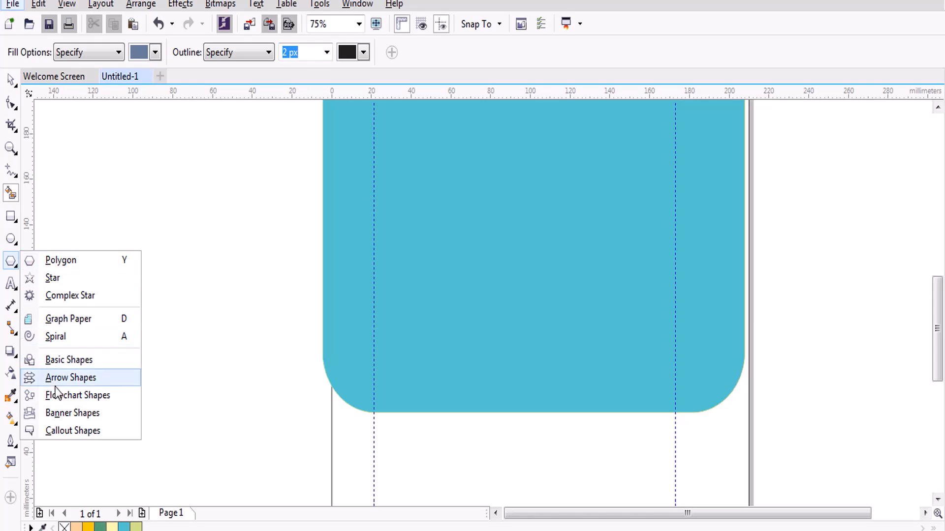
click(11, 286)
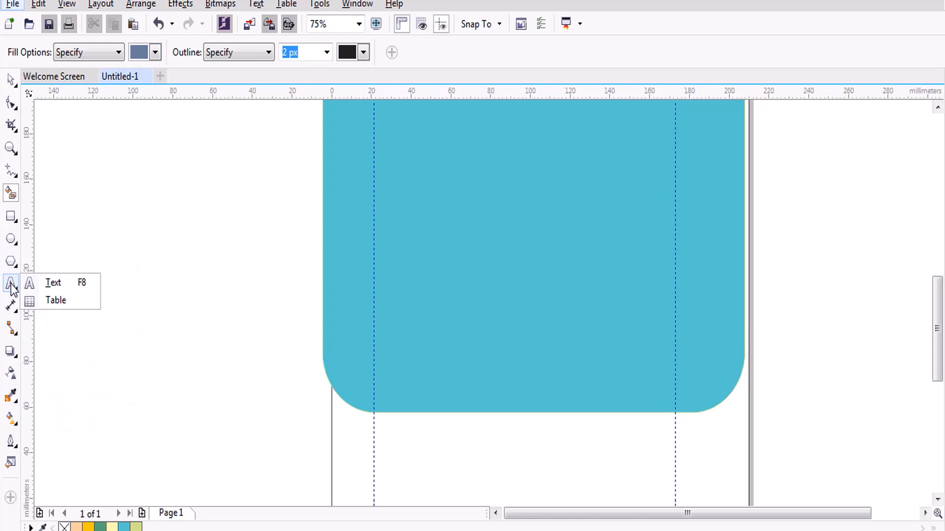
click(10, 306)
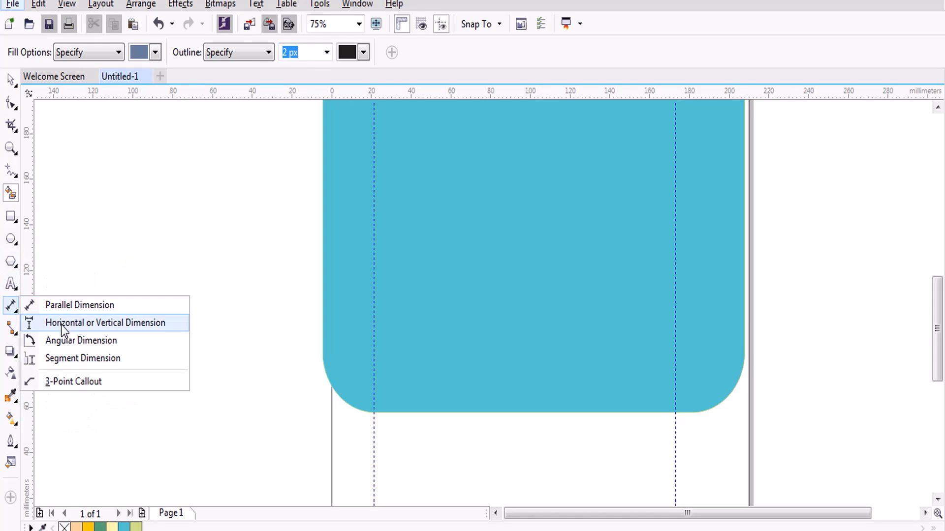
click(11, 329)
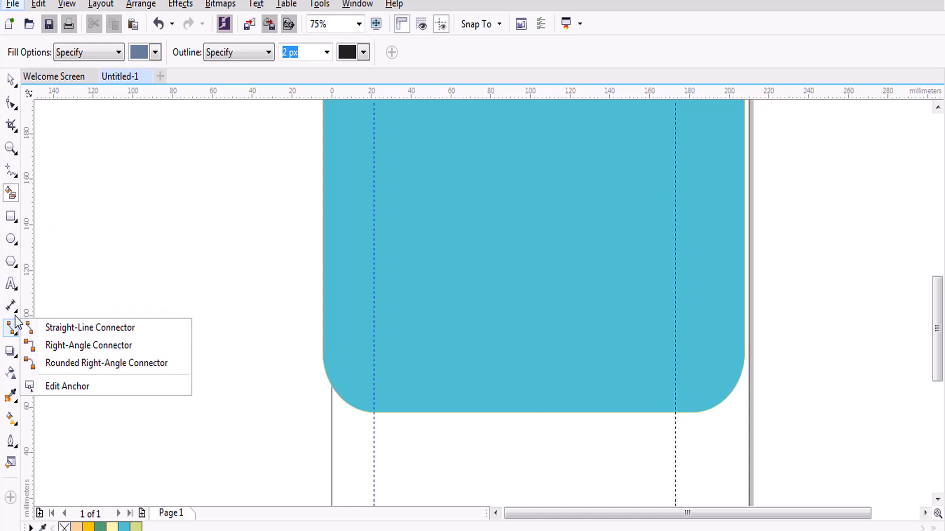
Draw a straight connector left from the rounded rectangle ending at a new 40.922 × 44.803 mm box.
click(30, 327)
drag(135, 212, 320, 308)
click(11, 217)
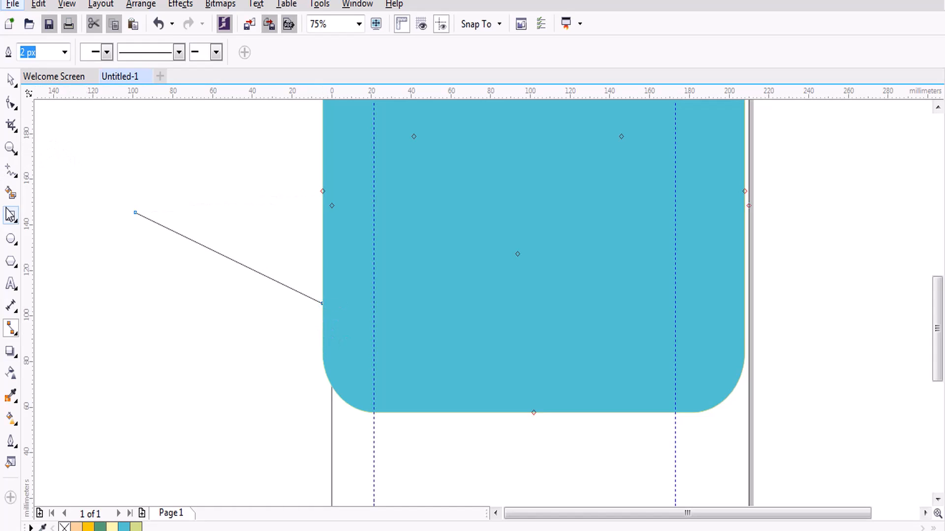
drag(54, 155, 136, 257)
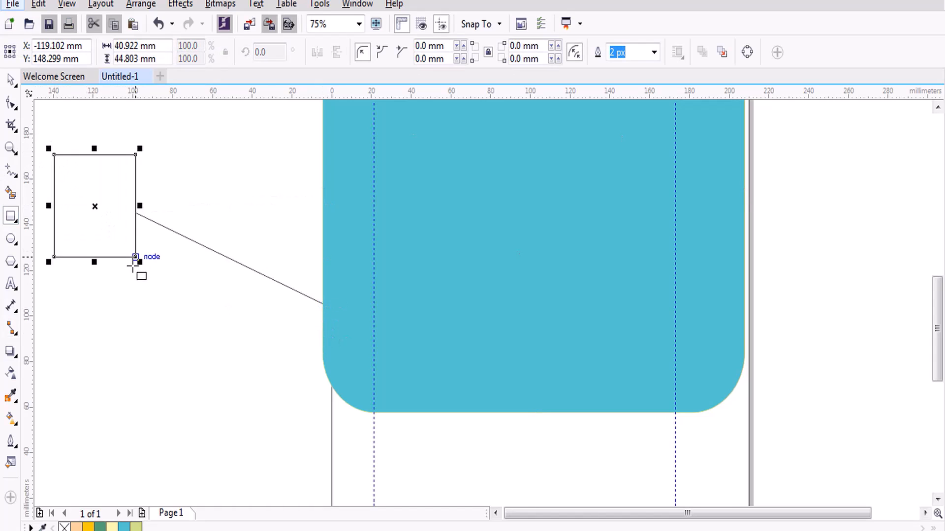
click(11, 80)
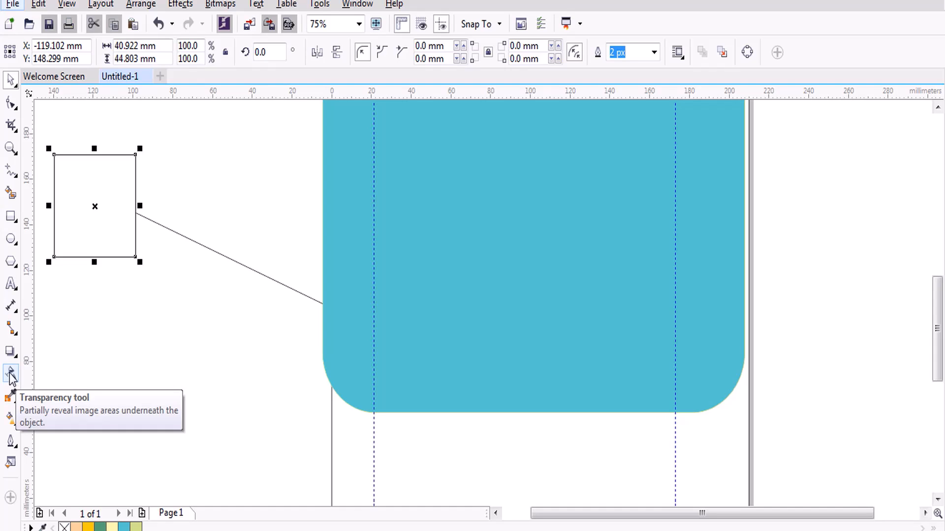
Set the rounded rectangle's outline to Sea Green, then to darker Murky Green, from the palette.
mouse_move(14, 395)
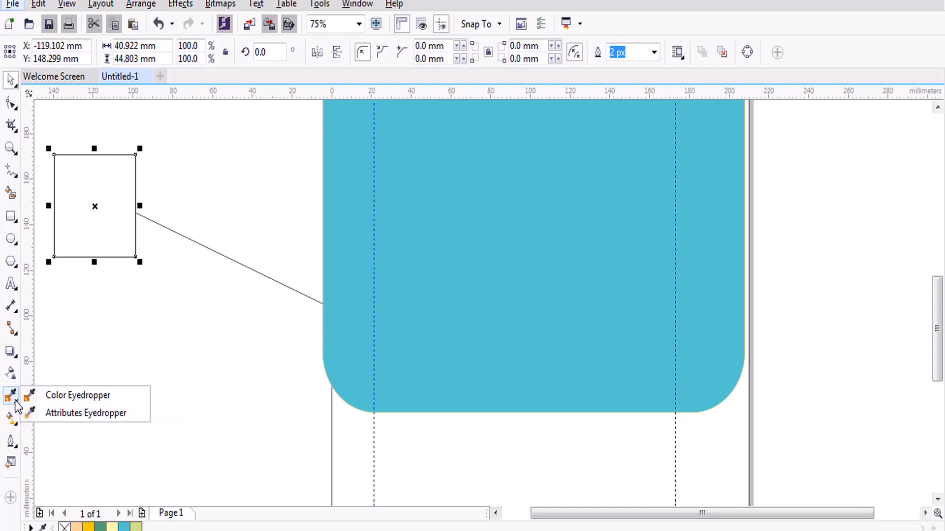
mouse_move(11, 417)
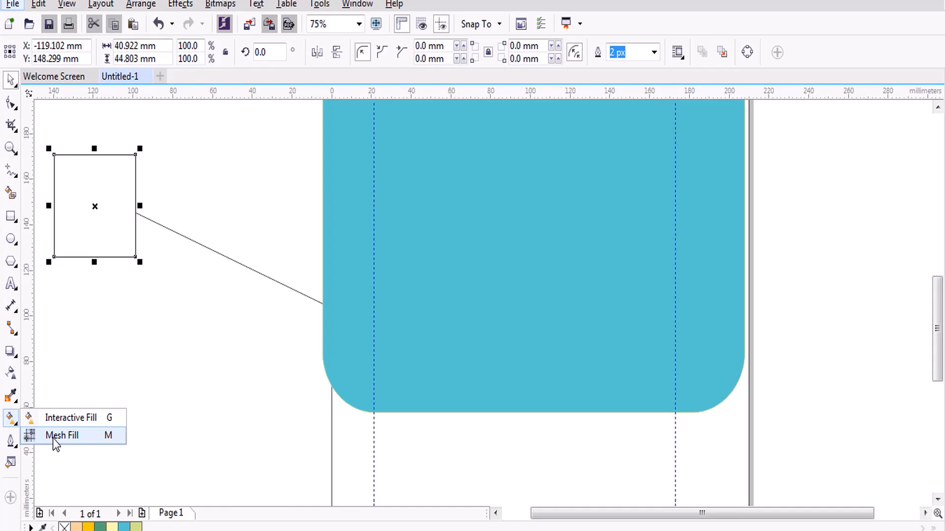
click(11, 442)
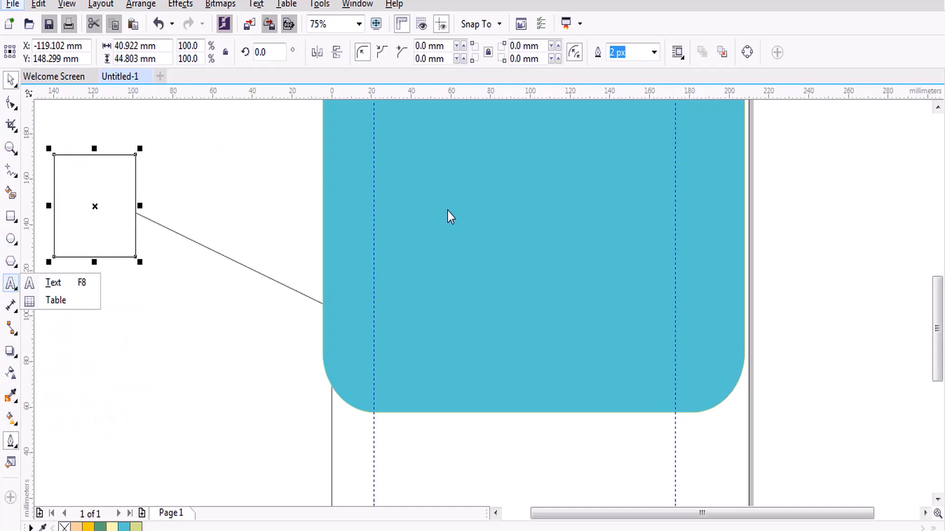
click(502, 219)
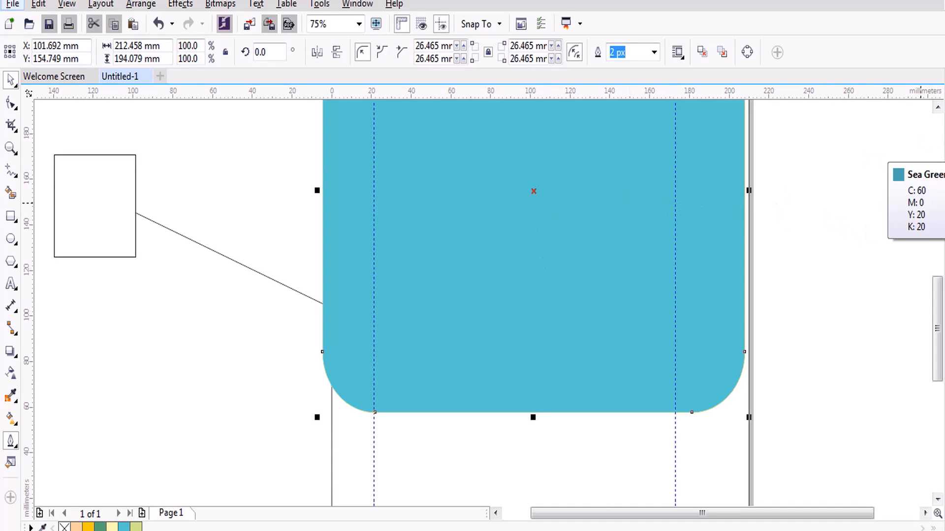
right_click(944, 154)
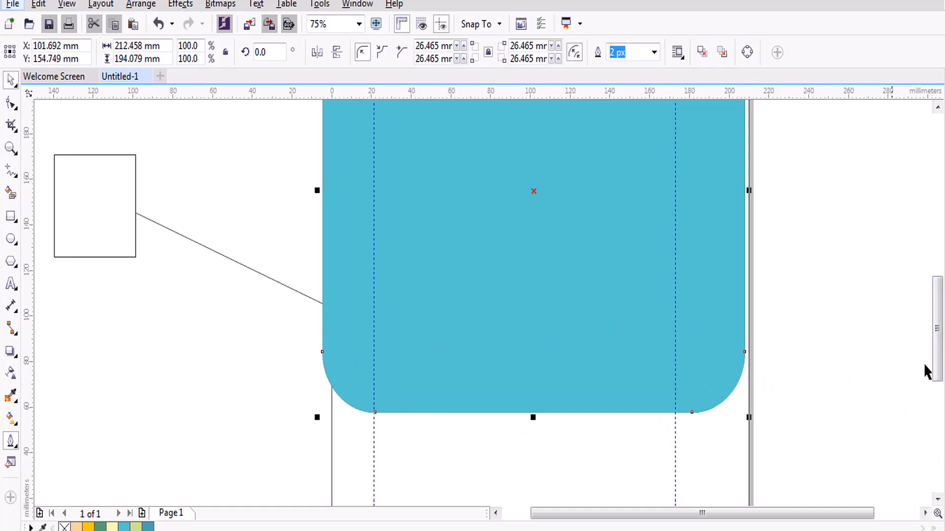
right_click(944, 292)
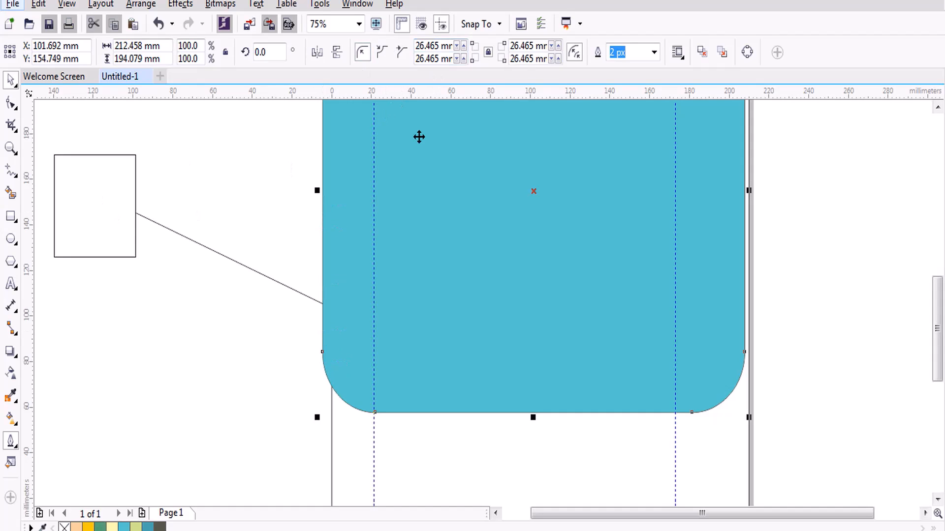
Dismiss the security notification and look over the outline and fill tool options.
click(8, 441)
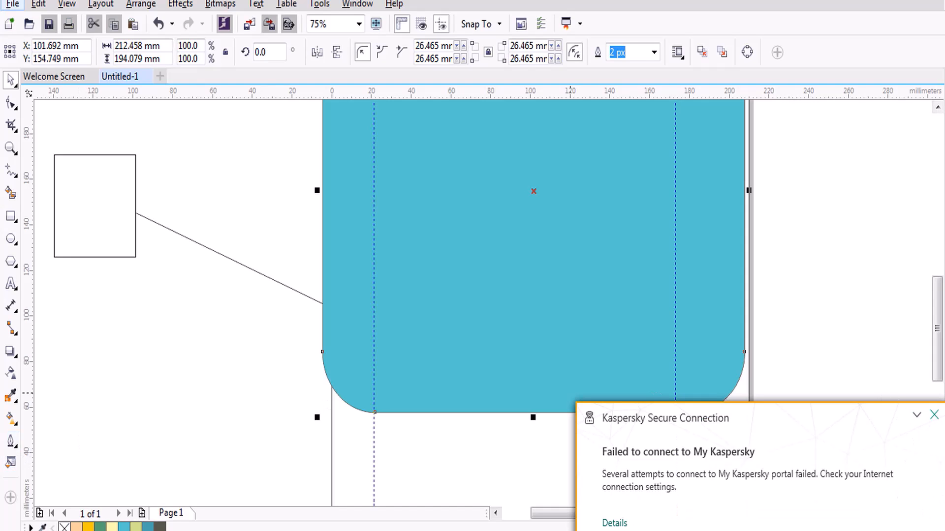
click(934, 415)
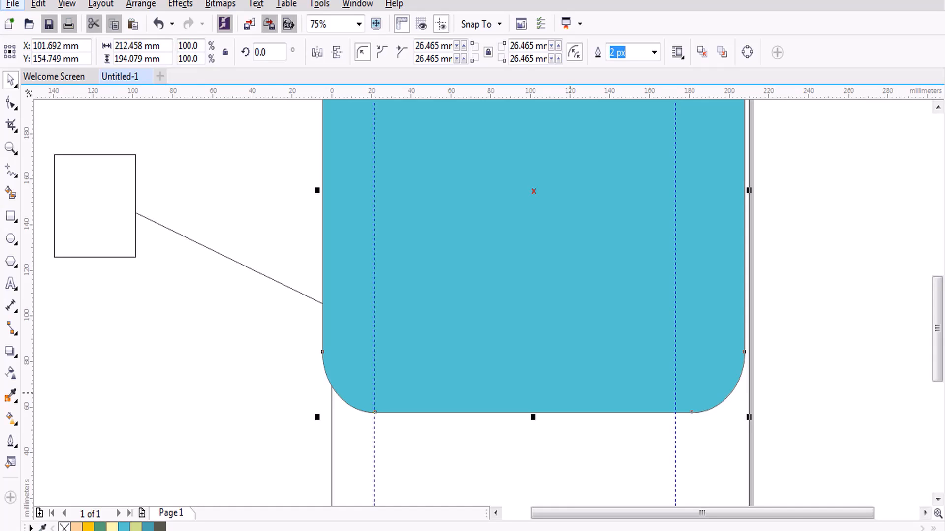
click(10, 444)
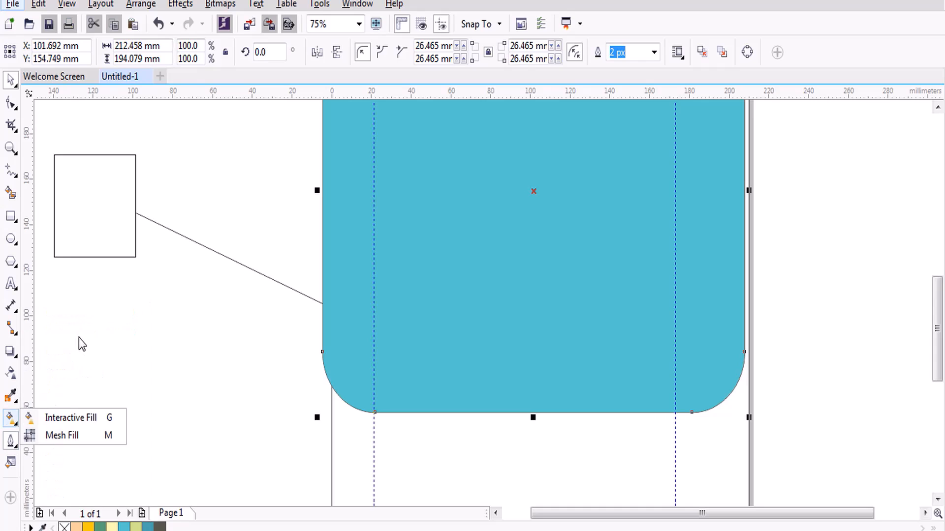
Fill the rounded rectangle with Light Yellow (C0 M0 Y60 K0) and open Edit Fill.
click(10, 445)
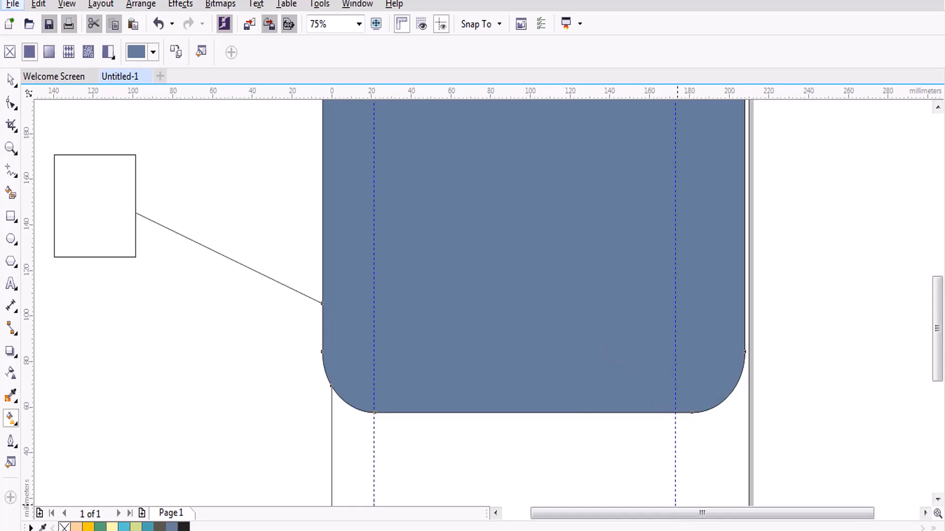
click(943, 462)
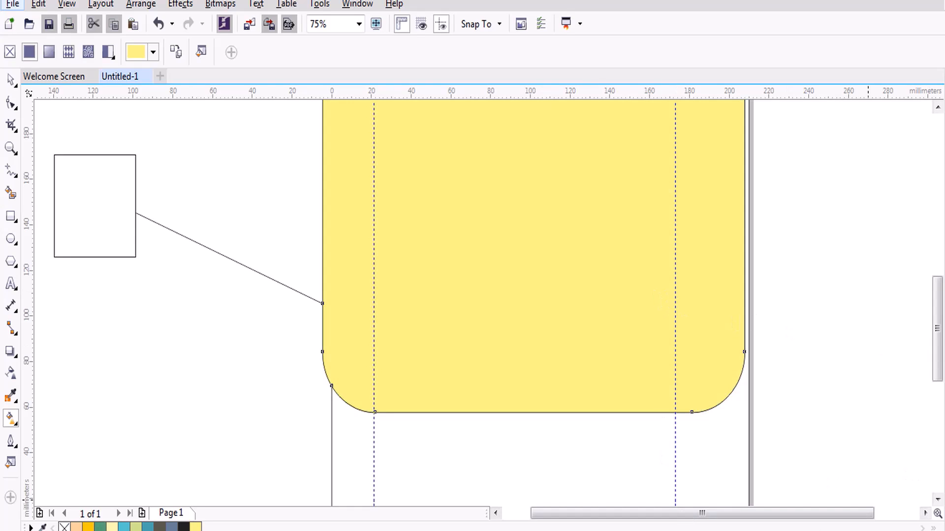
click(943, 522)
key(F11)
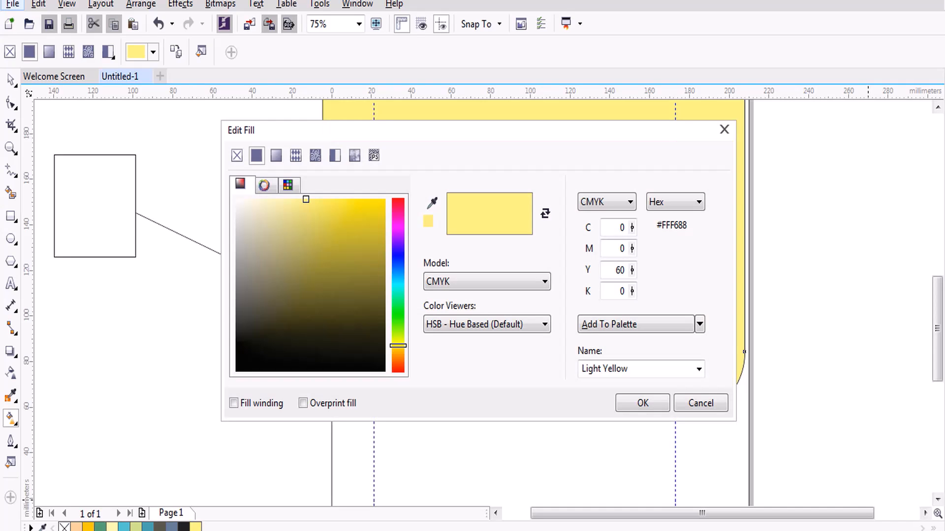
Preview the Retro Circles pattern, cancel to keep plain Light Yellow, and bring up Outline Pen.
drag(376, 132, 377, 120)
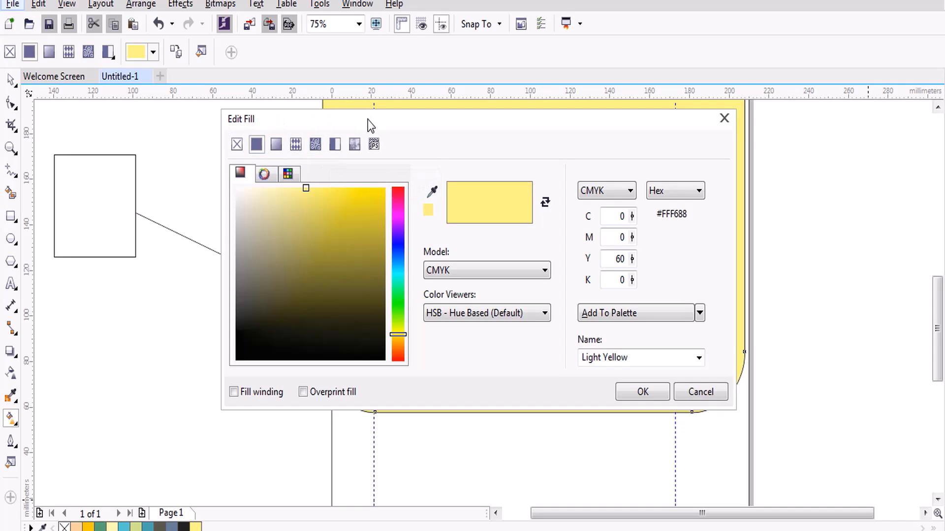
drag(367, 119, 401, 153)
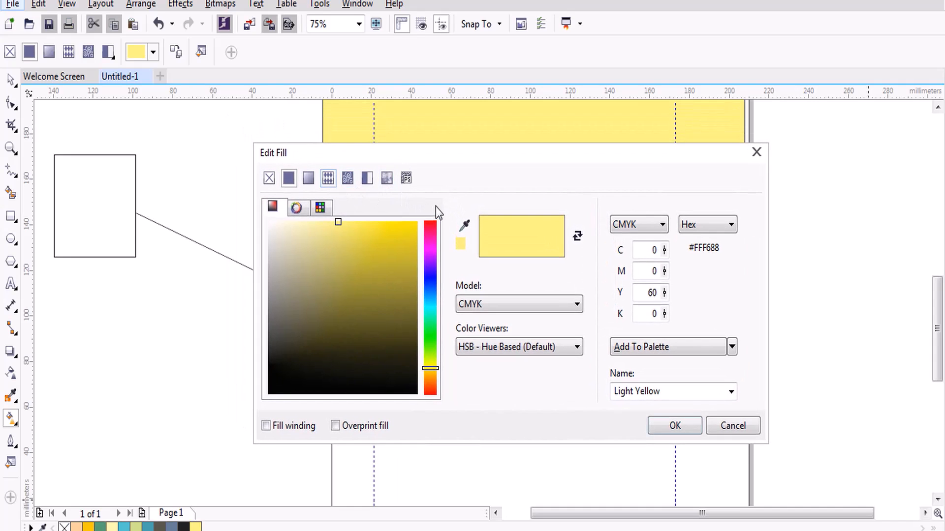
click(327, 179)
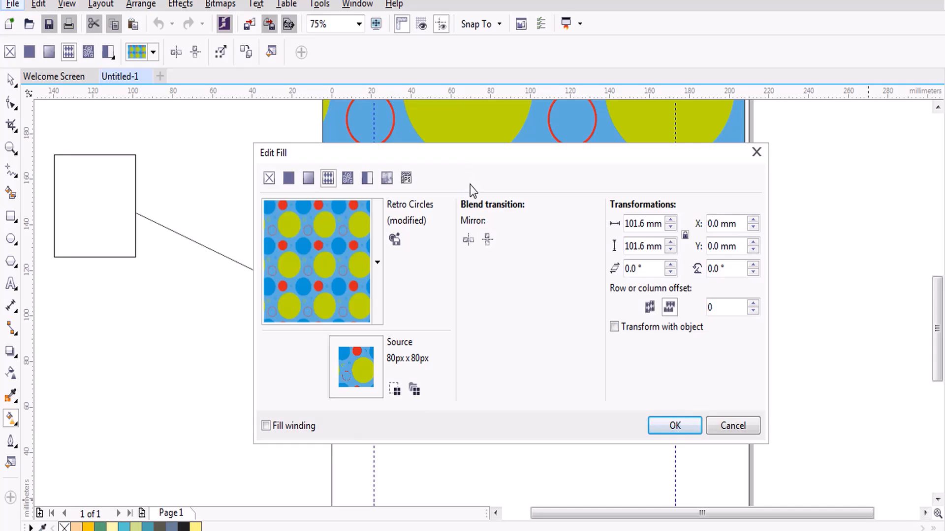
click(736, 427)
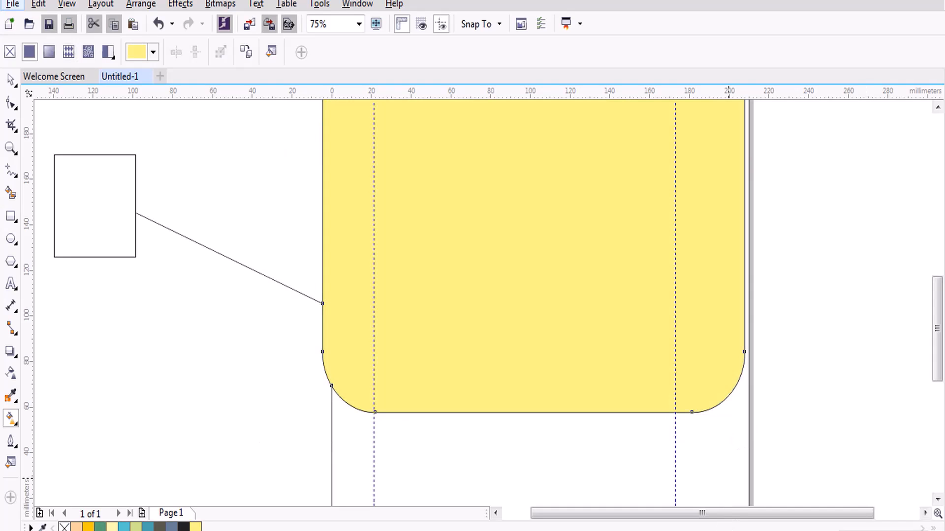
double_click(883, 530)
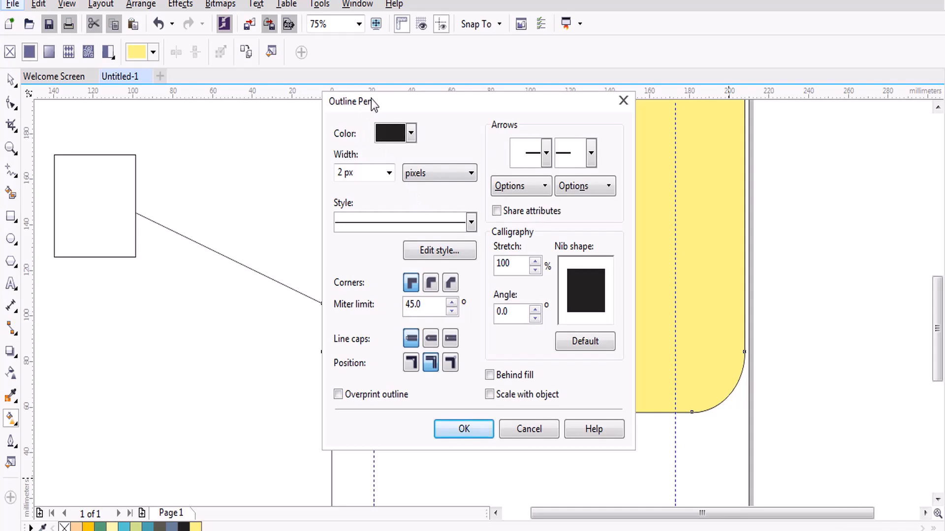
In Outline Pen, keep black and pixel units while trying a 4 px dotted outline.
drag(371, 99, 377, 85)
click(416, 120)
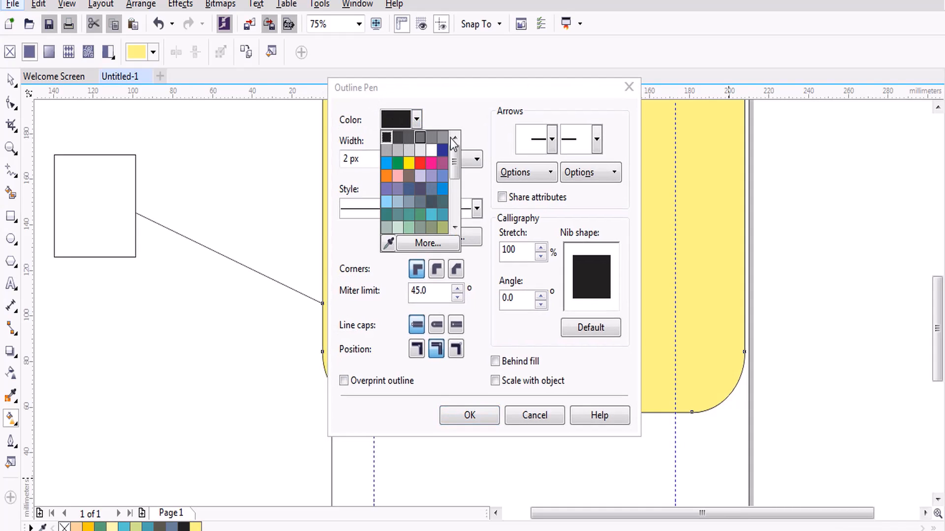
drag(454, 162, 454, 203)
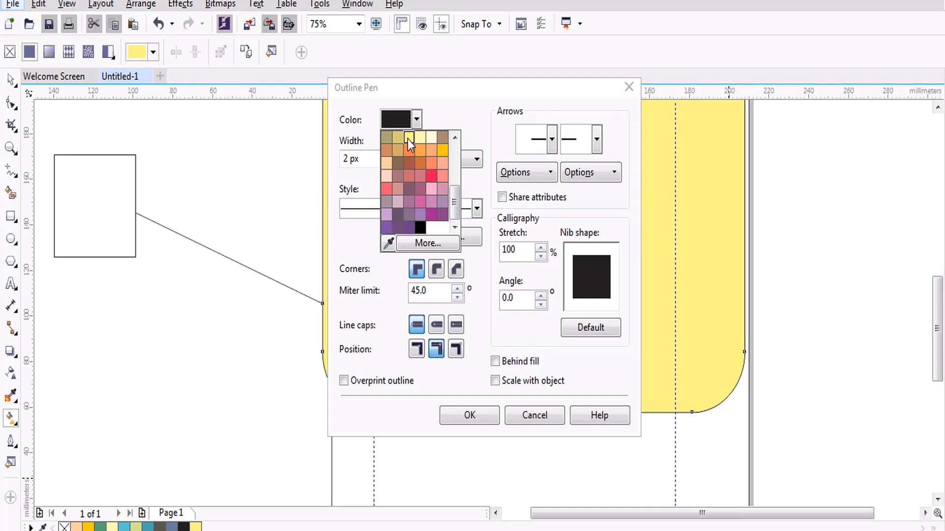
click(476, 95)
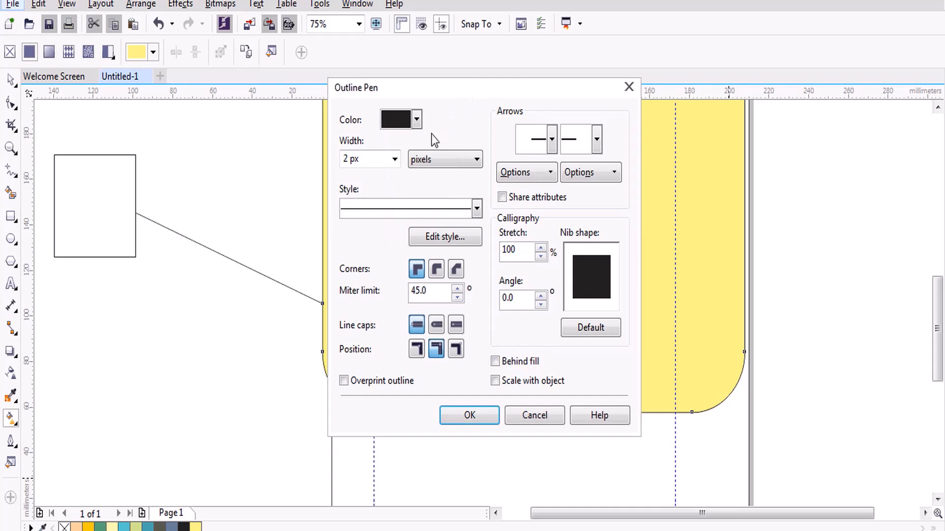
click(395, 159)
click(373, 234)
click(431, 159)
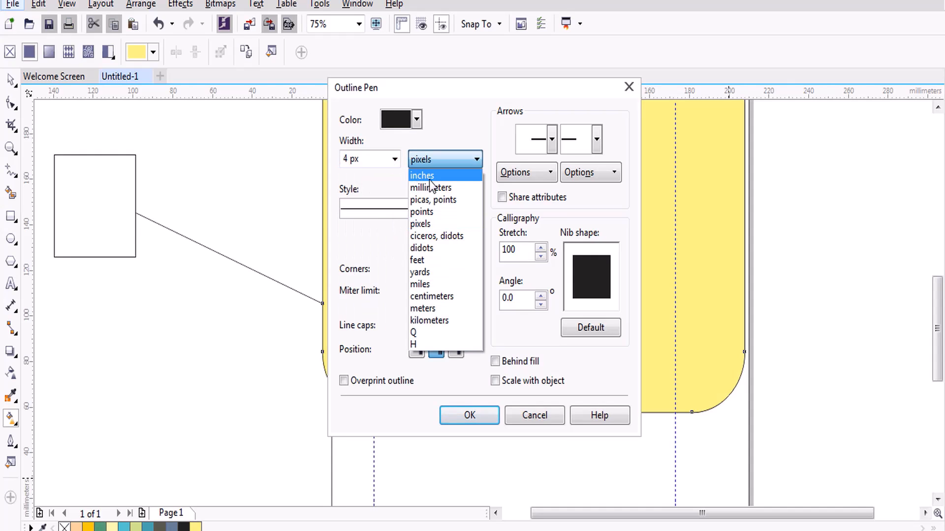
click(385, 181)
click(433, 213)
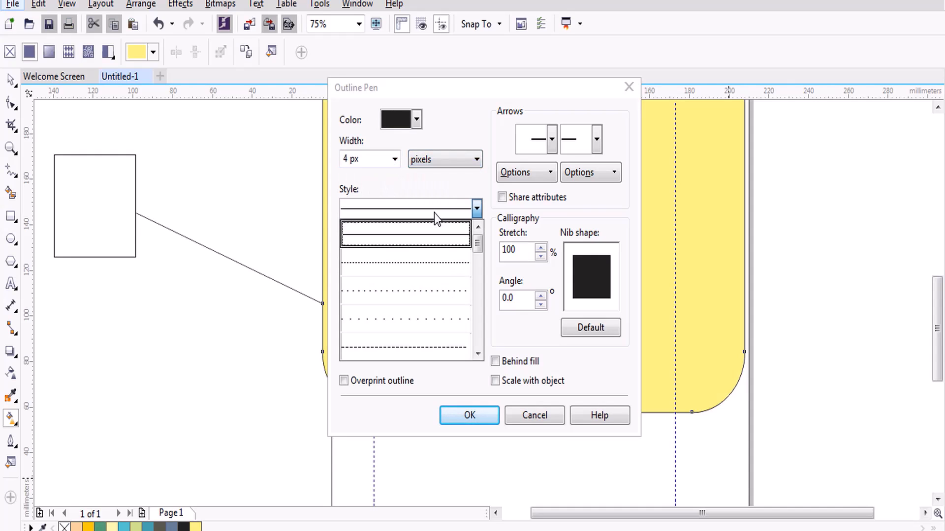
click(433, 295)
Apply a 20 px solid outline with a left-pointing start arrowhead.
click(394, 159)
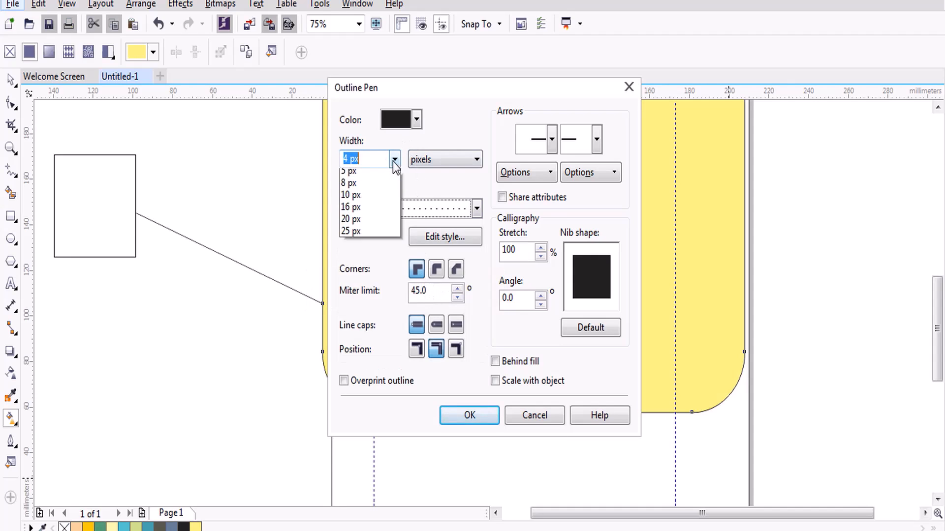
click(373, 293)
click(459, 209)
click(459, 226)
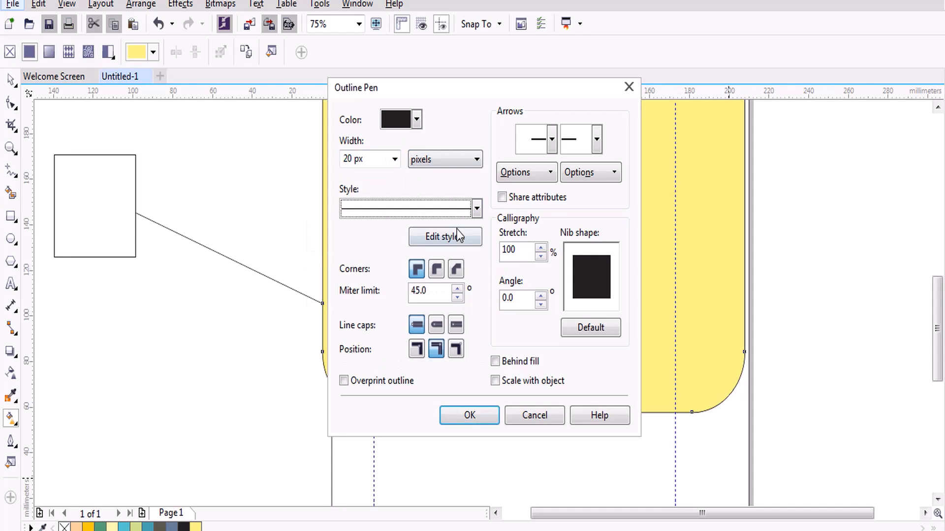
click(552, 139)
click(574, 192)
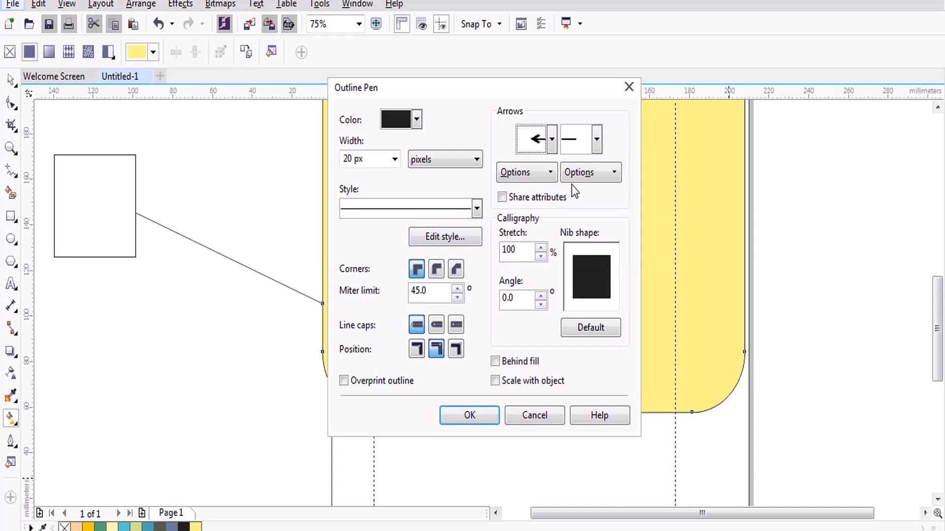
click(468, 416)
scroll(558, 378, up, 2)
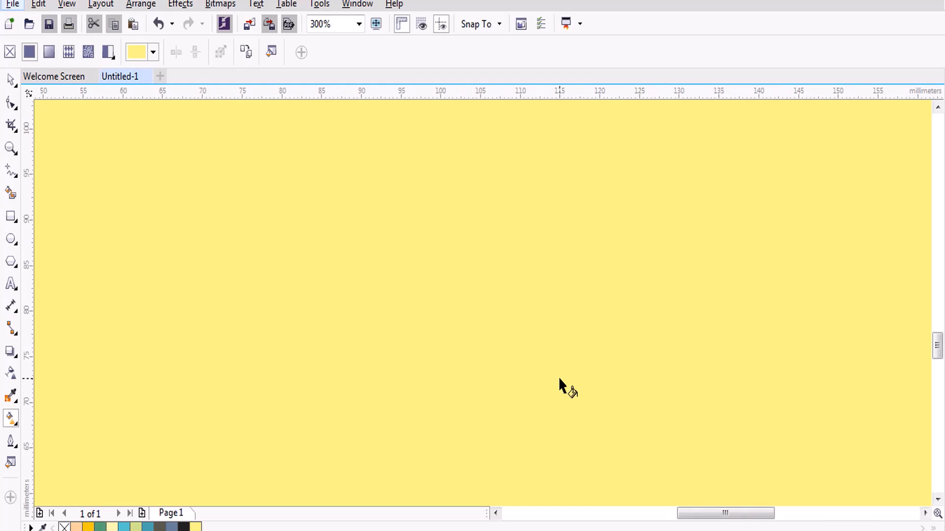
scroll(558, 376, down, 3)
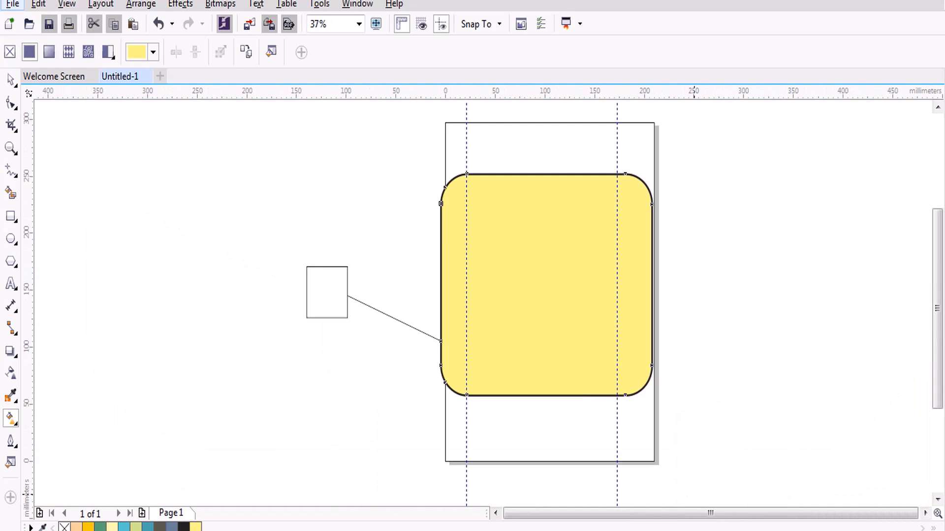
key(F12)
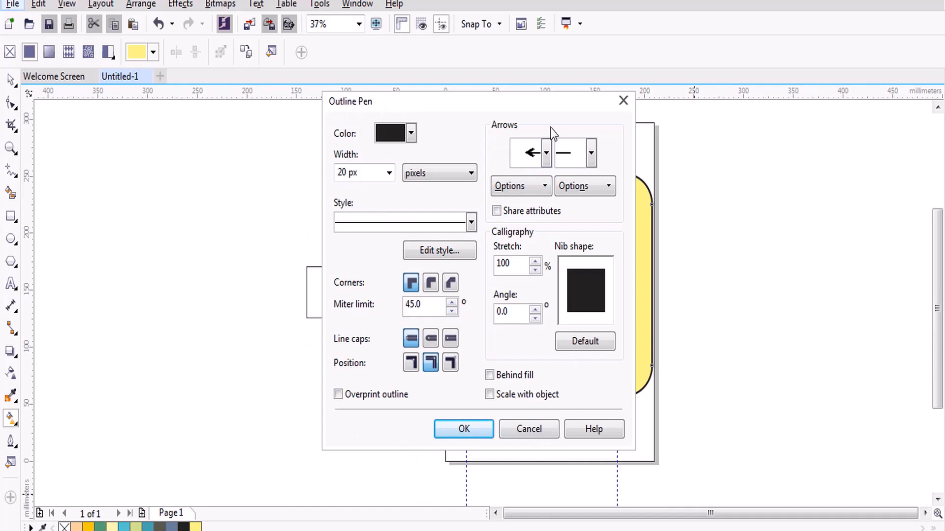
click(529, 429)
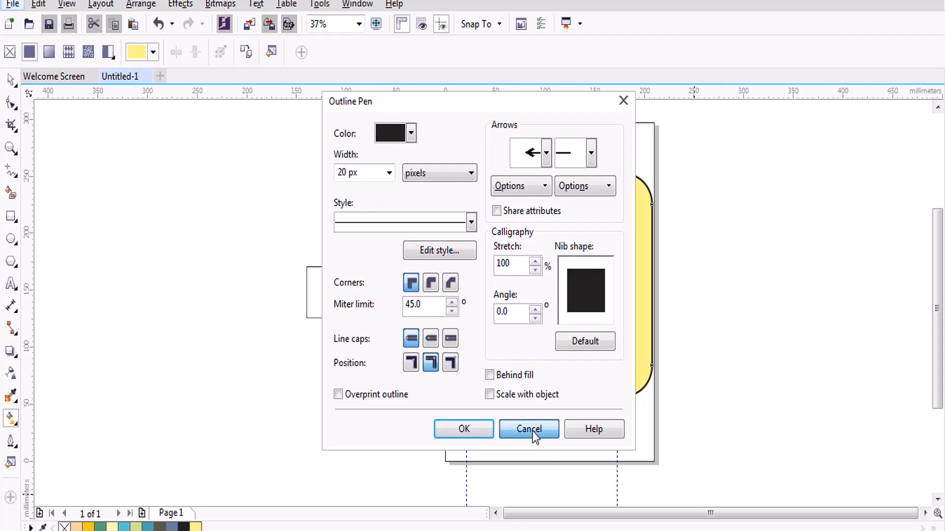
click(11, 80)
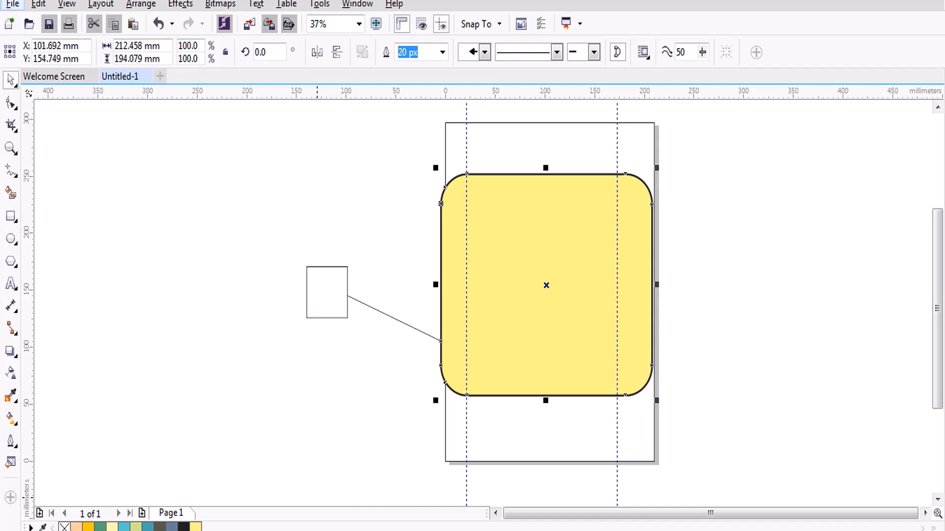
Select the small square, then the yellow rounded rectangle, and show Window > Dockers.
drag(245, 235, 371, 365)
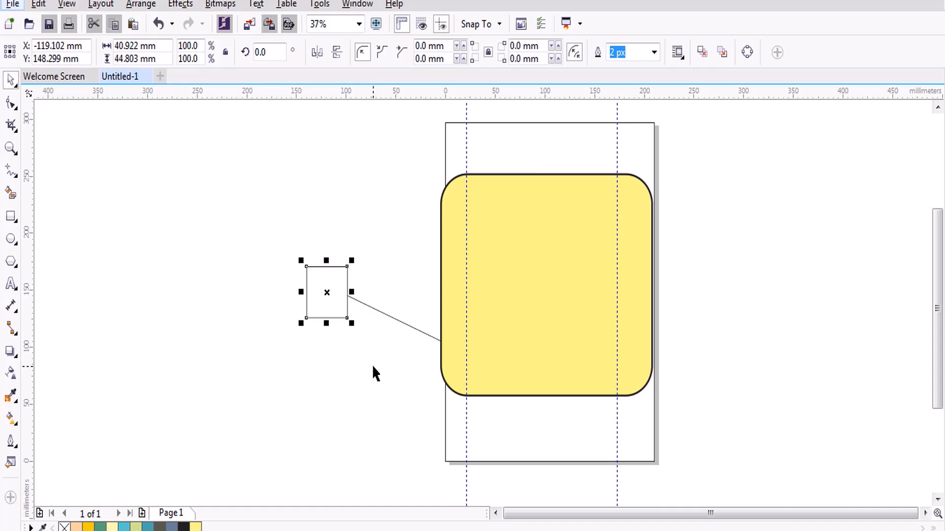
click(534, 181)
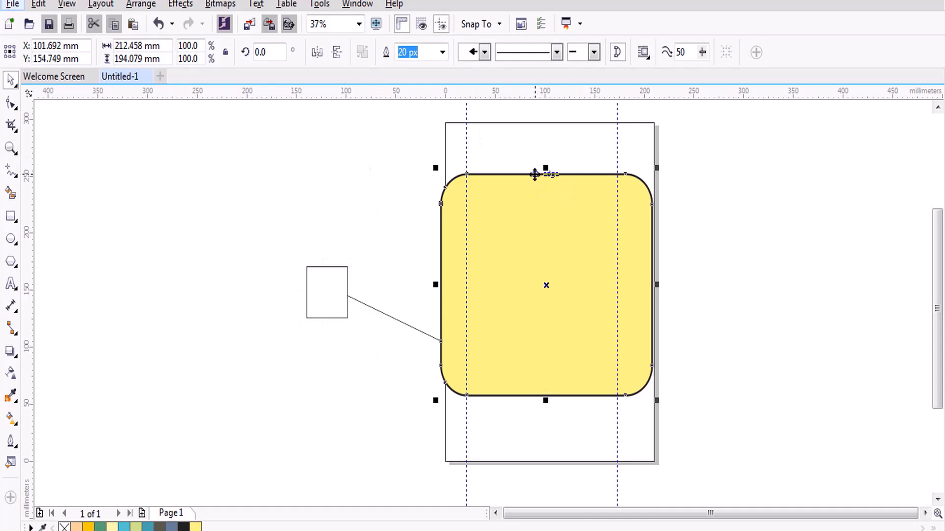
click(364, 5)
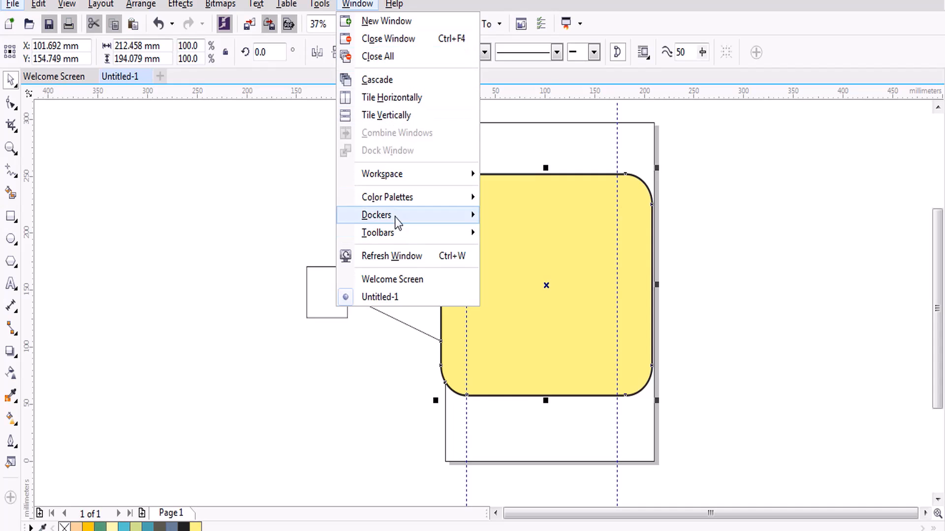
mouse_move(395, 221)
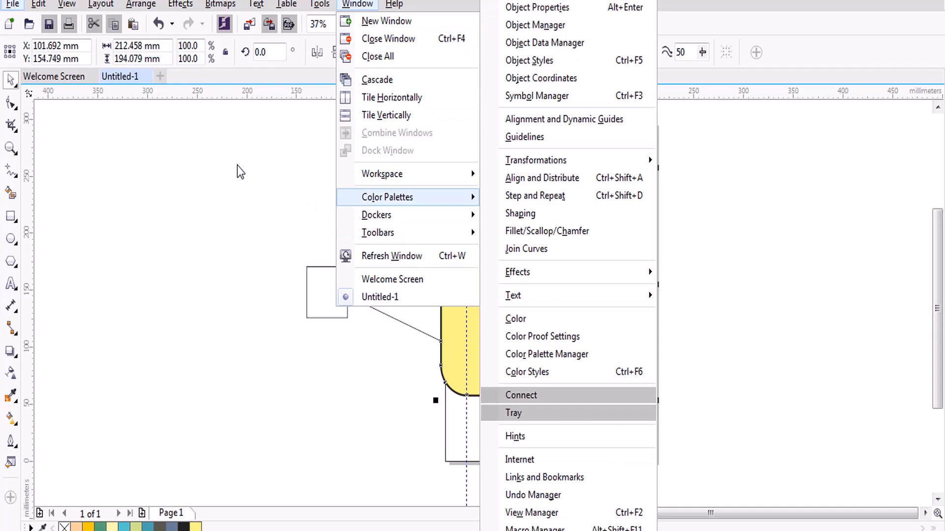